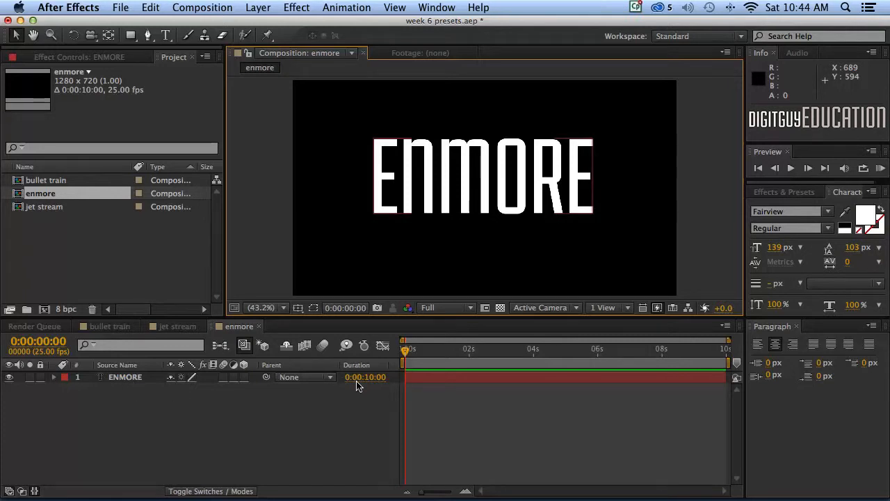
Step: Apply the Drop Bounce preset from the Text > Organic presets to the ENMORE layer at 0:00:00:00 and preview it
{"action": "left_click", "coordinate": [118, 379]}
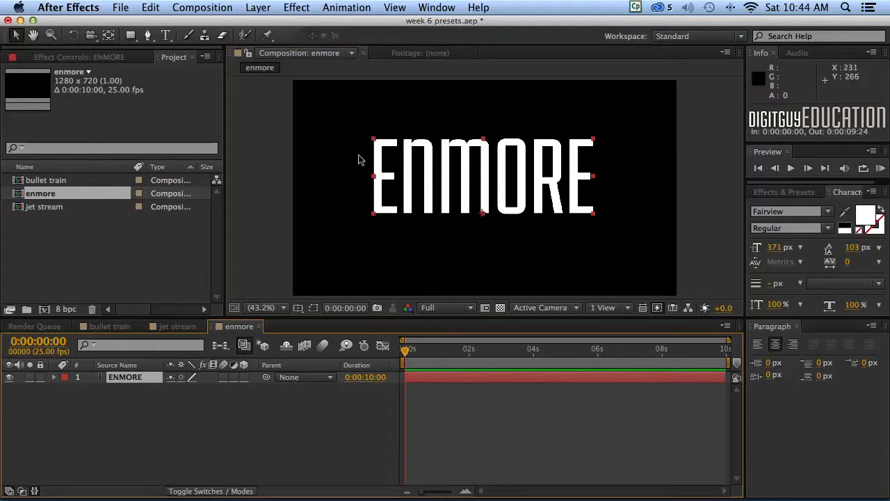
{"action": "left_click", "coordinate": [335, 6]}
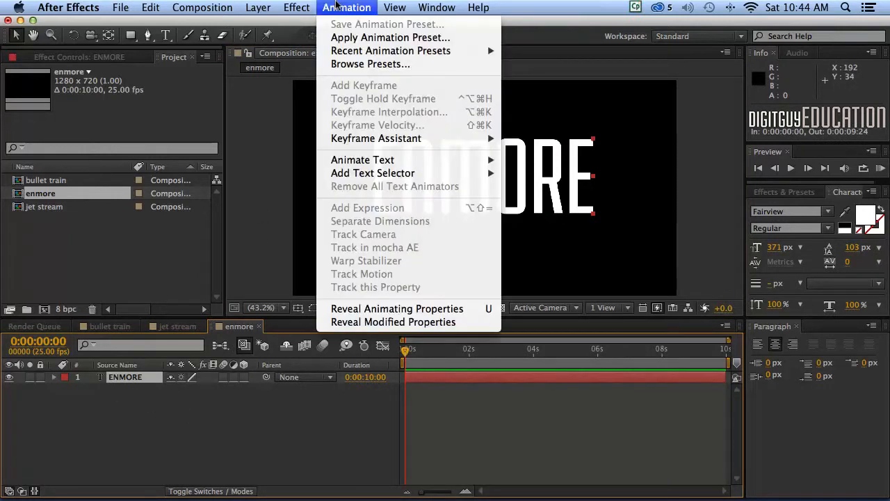
{"action": "left_click", "coordinate": [351, 62]}
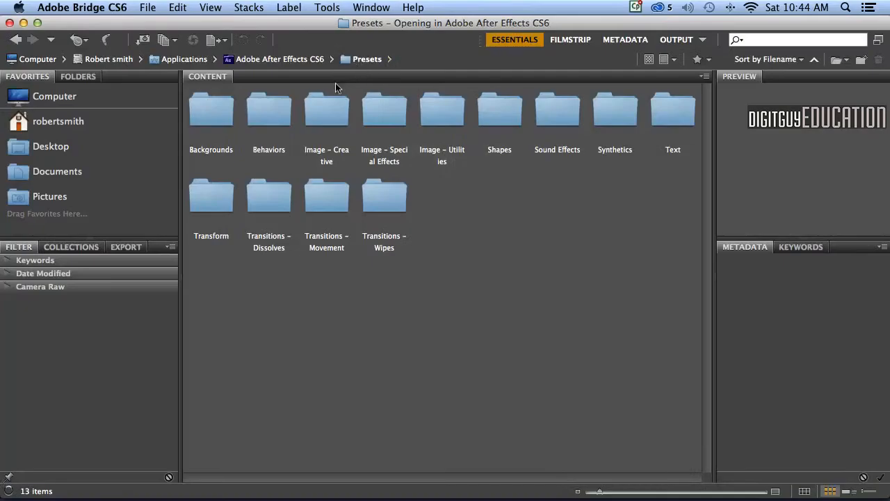
{"action": "double_click", "coordinate": [673, 116]}
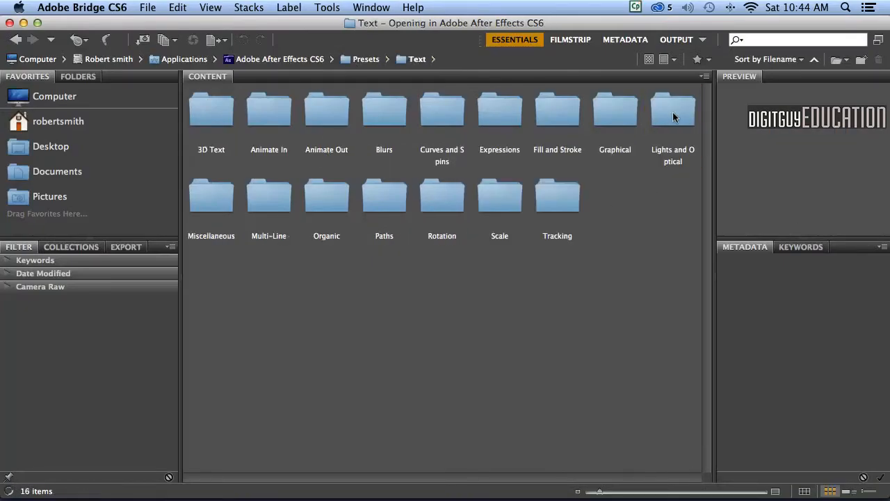
{"action": "double_click", "coordinate": [326, 201]}
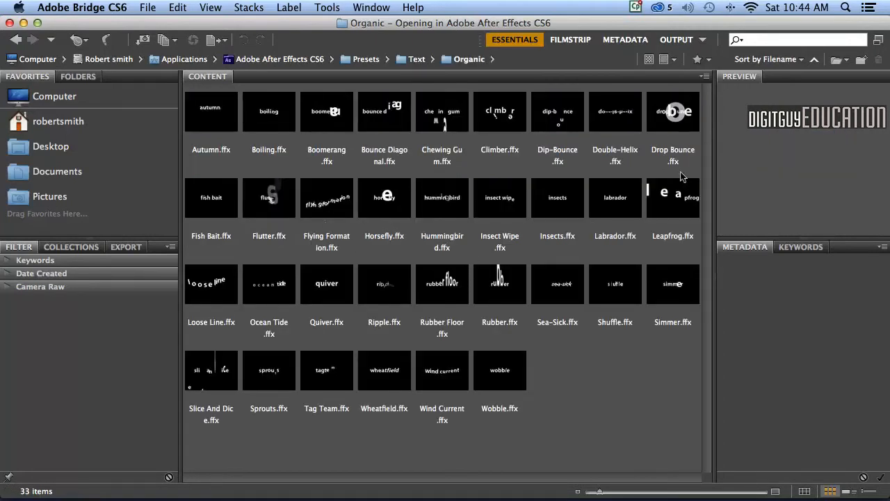
{"action": "left_click", "coordinate": [674, 117]}
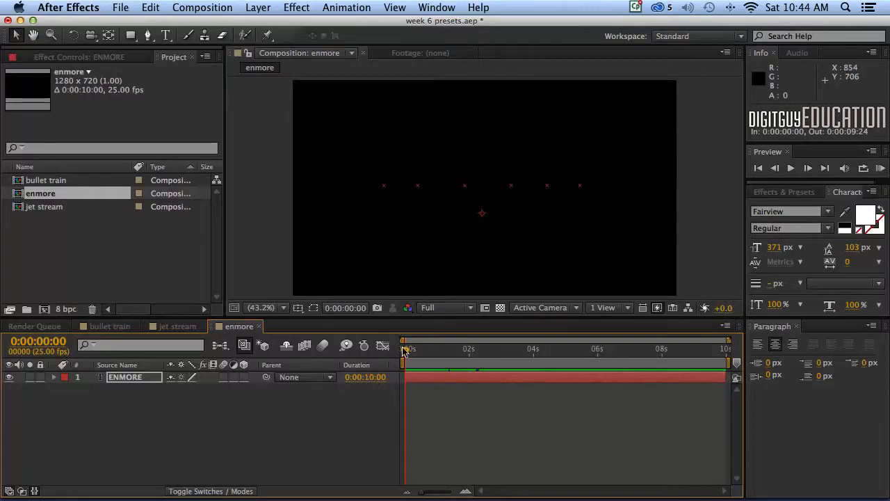
{"action": "left_click", "coordinate": [879, 167]}
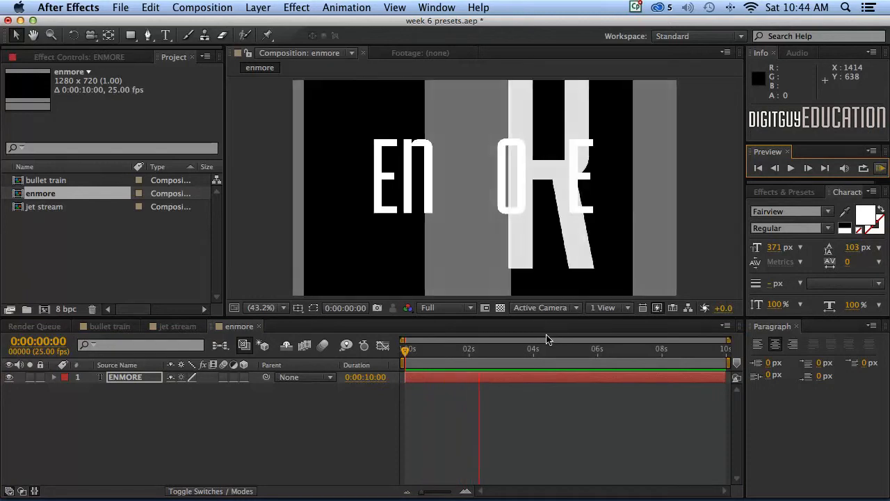
{"action": "key", "text": "space"}
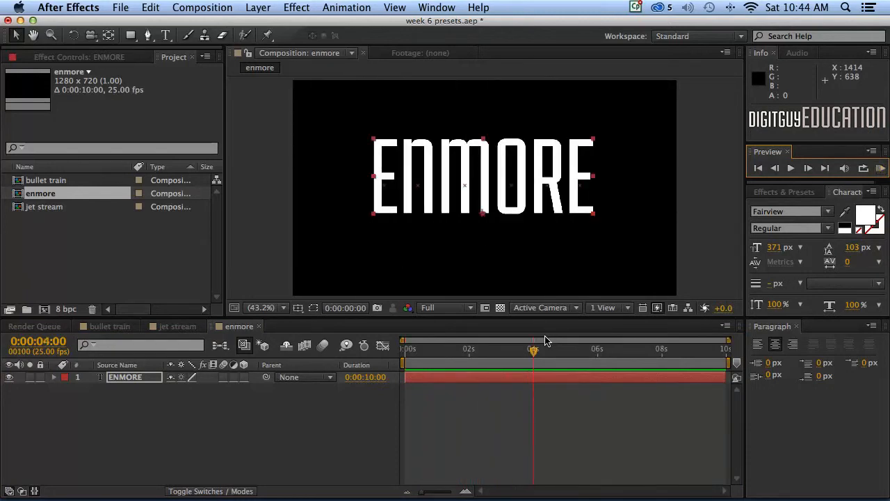
Step: Reveal the ENMORE layer's animated properties and compress all selector Offset keyframes proportionally so the last falls at about 2.4 seconds
{"action": "key", "text": "u"}
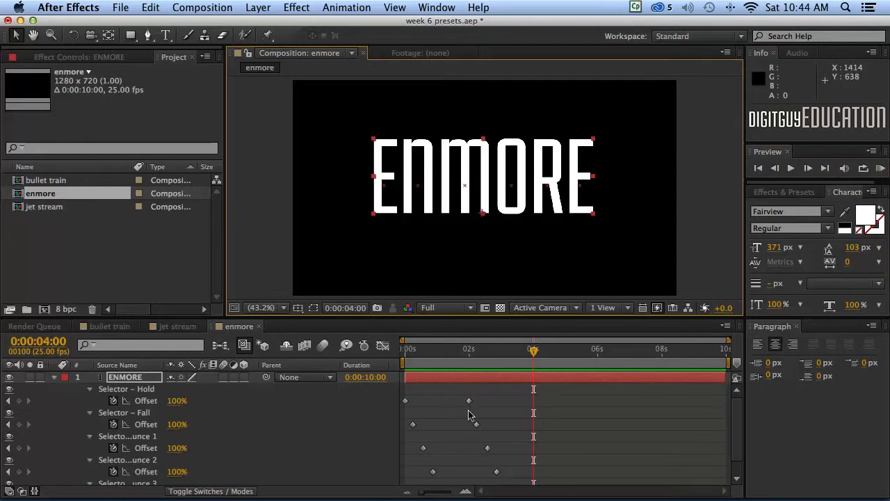
{"action": "mouse_move", "coordinate": [736, 415]}
{"action": "left_mouse_down"}
{"action": "mouse_move", "coordinate": [735, 450]}
{"action": "mouse_move", "coordinate": [737, 387]}
{"action": "mouse_move", "coordinate": [738, 431]}
{"action": "left_mouse_up"}
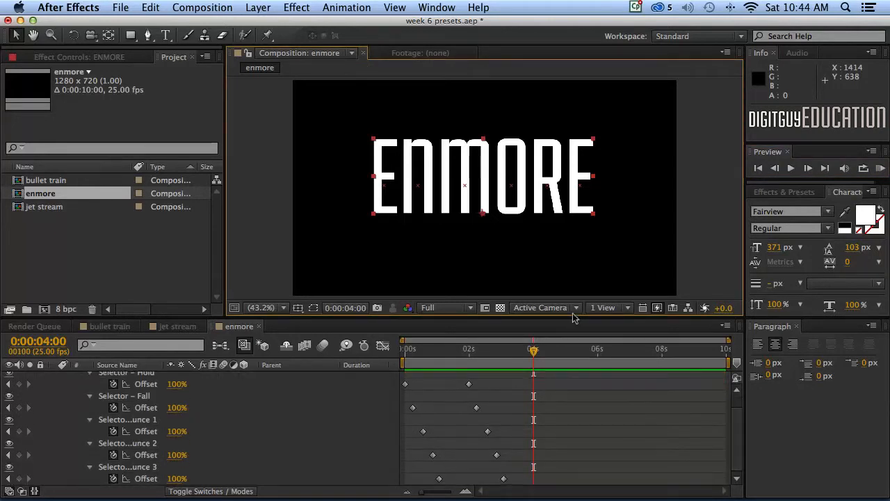
{"action": "left_click_drag", "start_coordinate": [575, 320], "coordinate": [574, 297]}
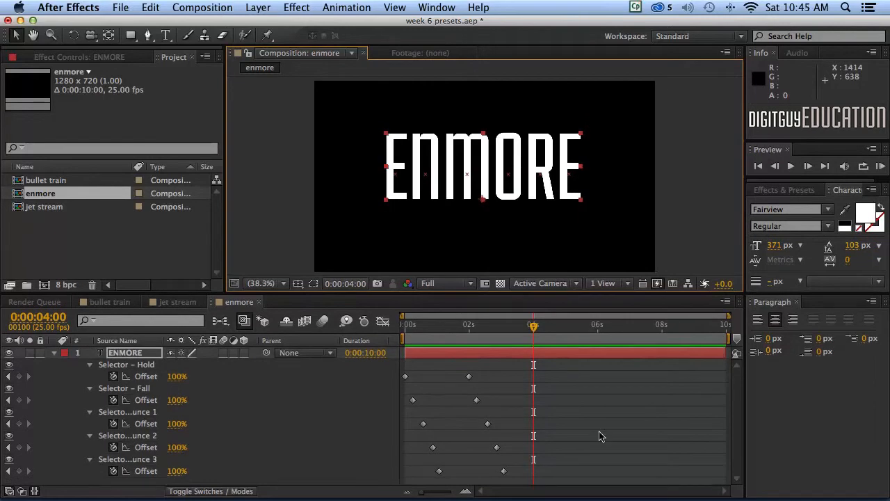
{"action": "left_click_drag", "start_coordinate": [553, 370], "coordinate": [398, 482]}
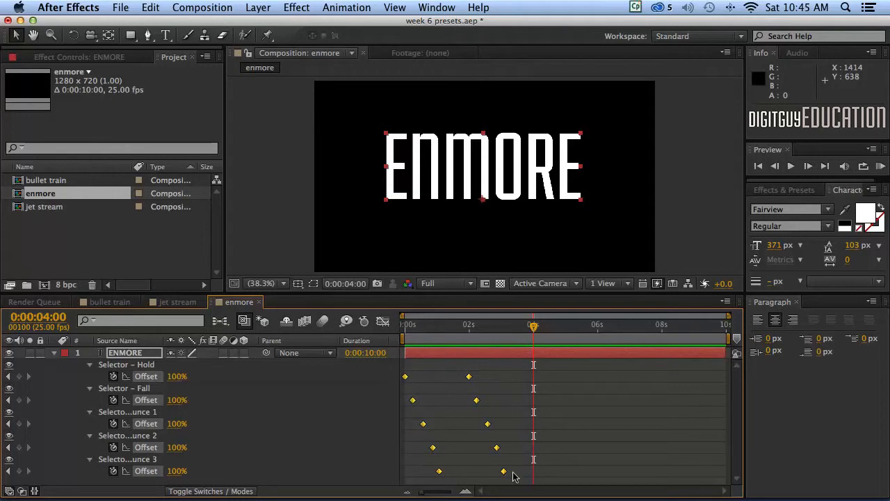
{"action": "left_click_drag", "start_coordinate": [503, 473], "coordinate": [478, 470]}
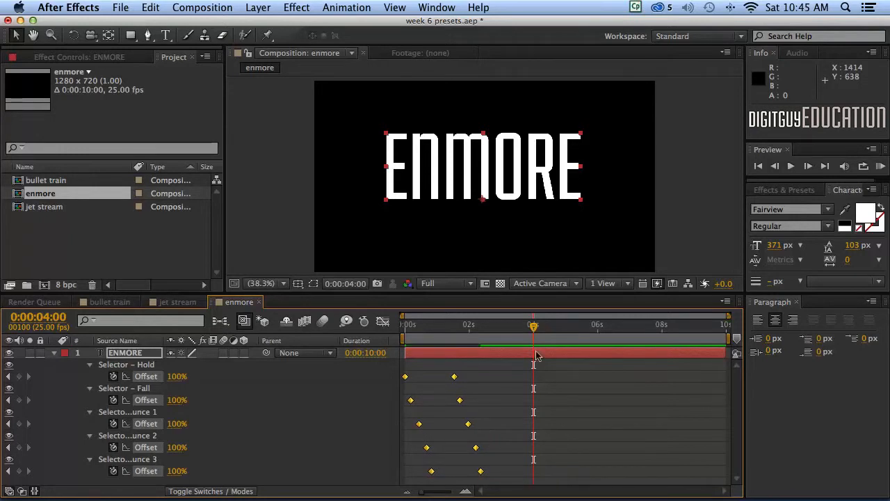
Step: Collapse the ENMORE layer's properties and preview the shortened bounce animation from the start of the composition
{"action": "left_click_drag", "start_coordinate": [532, 325], "coordinate": [383, 330]}
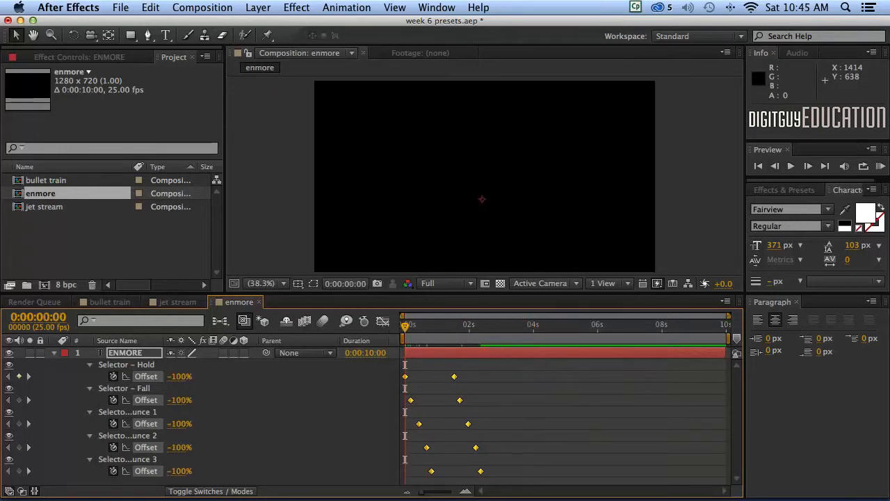
{"action": "left_click", "coordinate": [52, 353]}
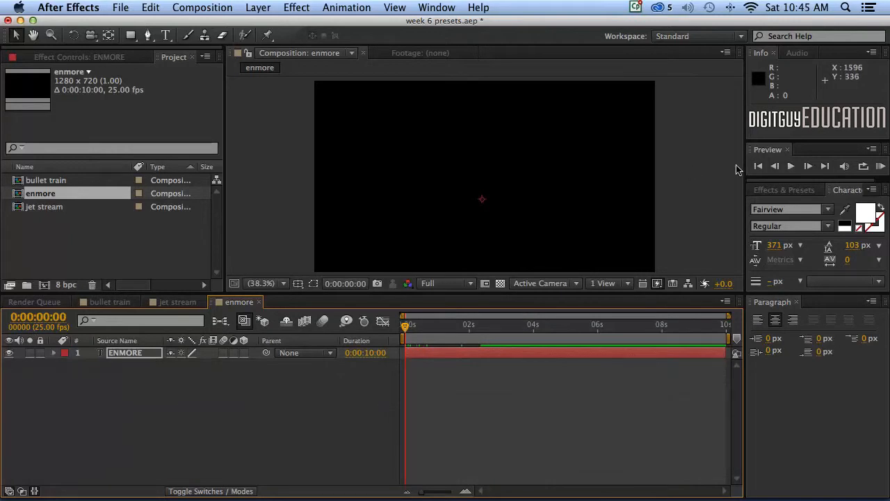
{"action": "left_click", "coordinate": [791, 167]}
{"action": "left_click", "coordinate": [880, 167]}
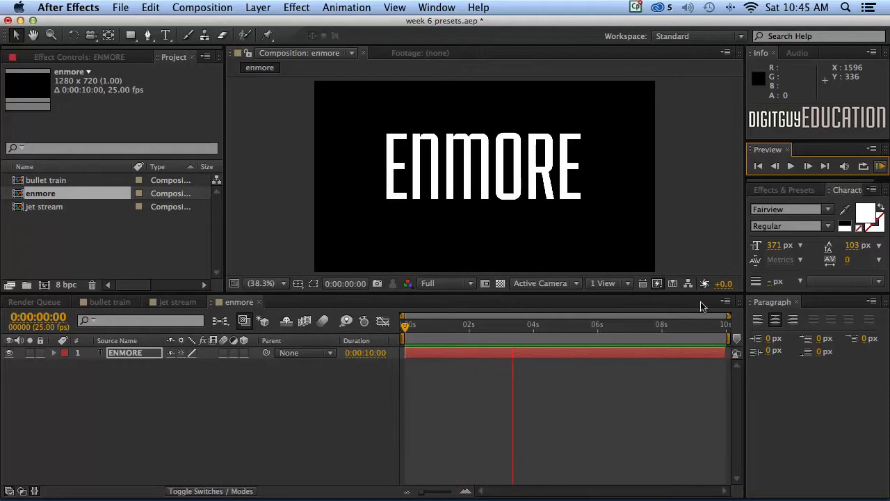
{"action": "key", "text": "space"}
Step: Apply the Evaporate preset from the Text > Blurs presets to the ENMORE layer at 0:00:05:24
{"action": "left_click_drag", "start_coordinate": [591, 326], "coordinate": [596, 326]}
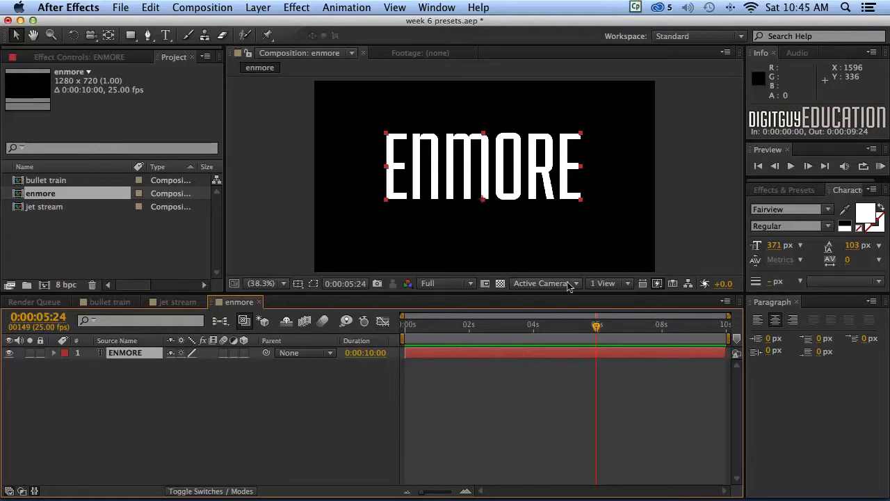
{"action": "left_click", "coordinate": [343, 7]}
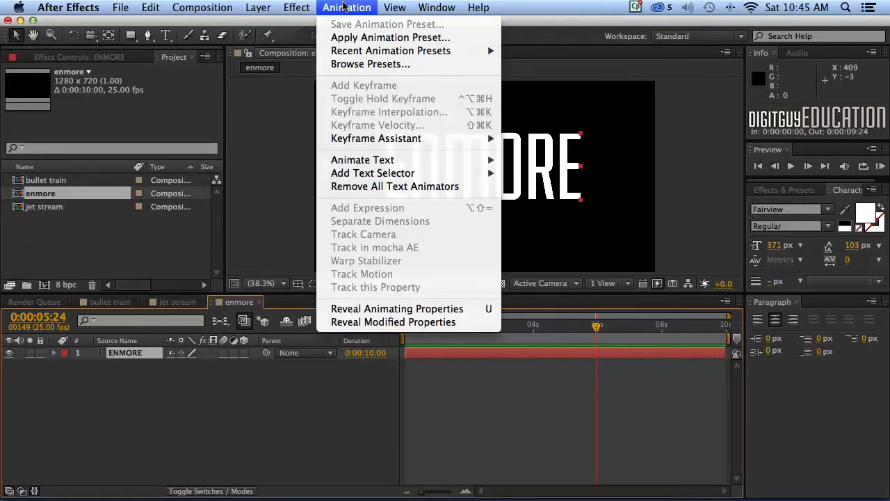
{"action": "left_click", "coordinate": [359, 64]}
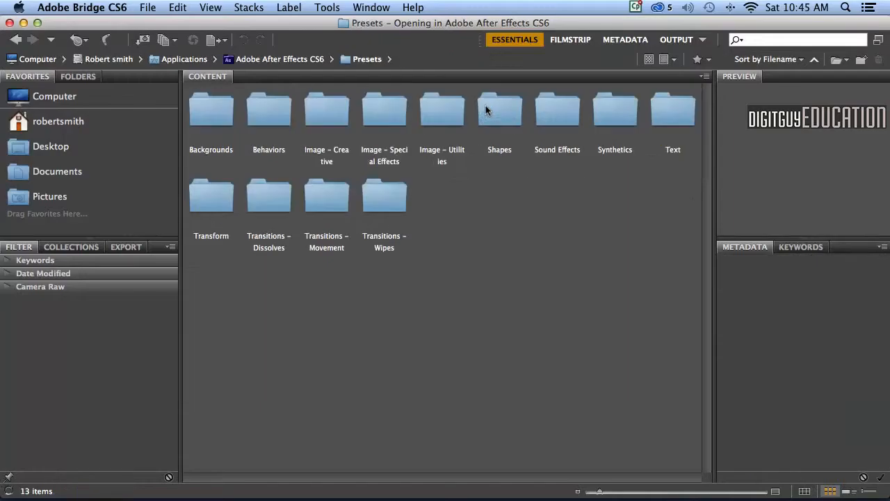
{"action": "double_click", "coordinate": [663, 117]}
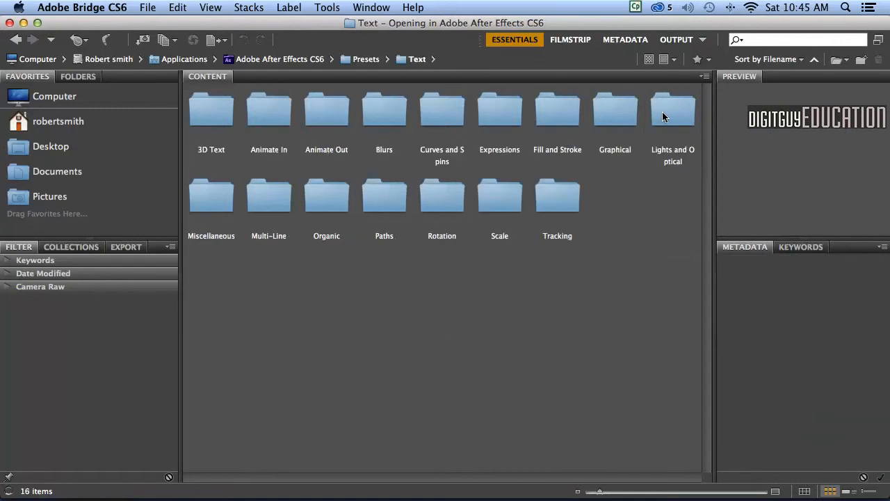
{"action": "double_click", "coordinate": [379, 116]}
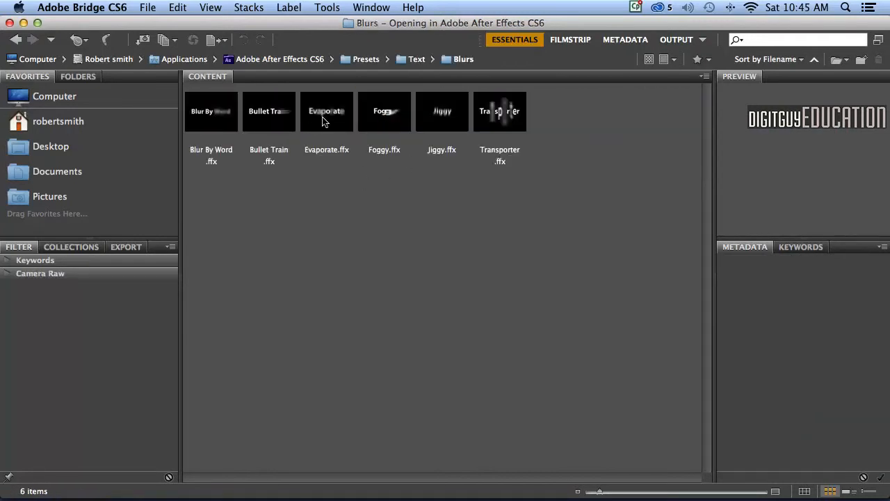
{"action": "left_click", "coordinate": [322, 118]}
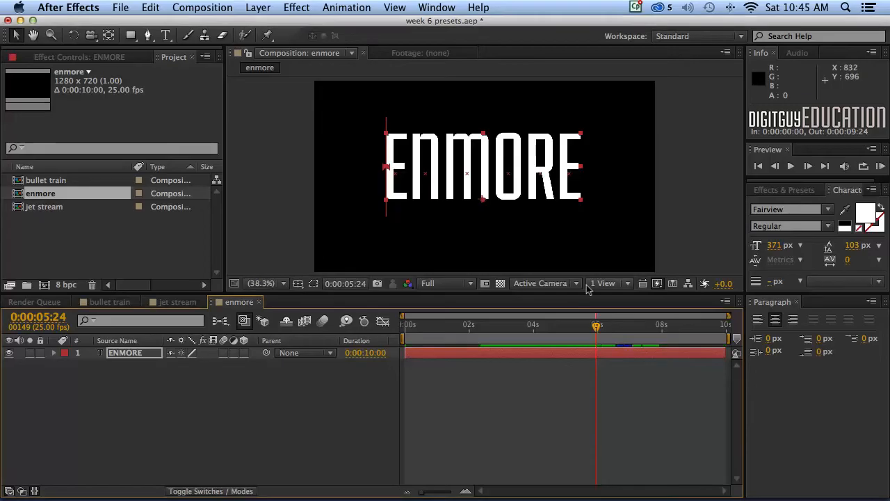
Step: Preview the title's combined entrance and evaporate animation from the start of the composition
{"action": "left_click_drag", "start_coordinate": [596, 326], "coordinate": [400, 327]}
{"action": "left_click", "coordinate": [758, 166]}
{"action": "left_click", "coordinate": [880, 166]}
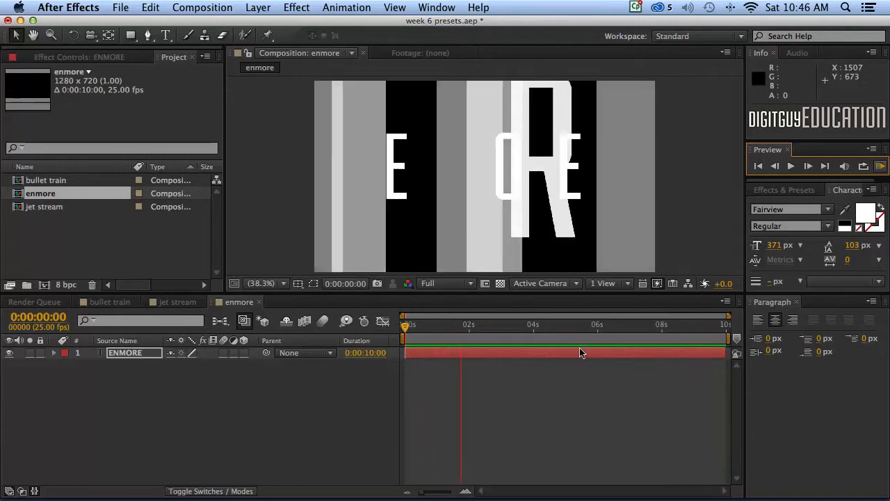
{"action": "left_click", "coordinate": [532, 326]}
Step: Deselect the text layer and scrub back through the title animation to 0:00:01:04
{"action": "left_click_drag", "start_coordinate": [531, 327], "coordinate": [582, 329]}
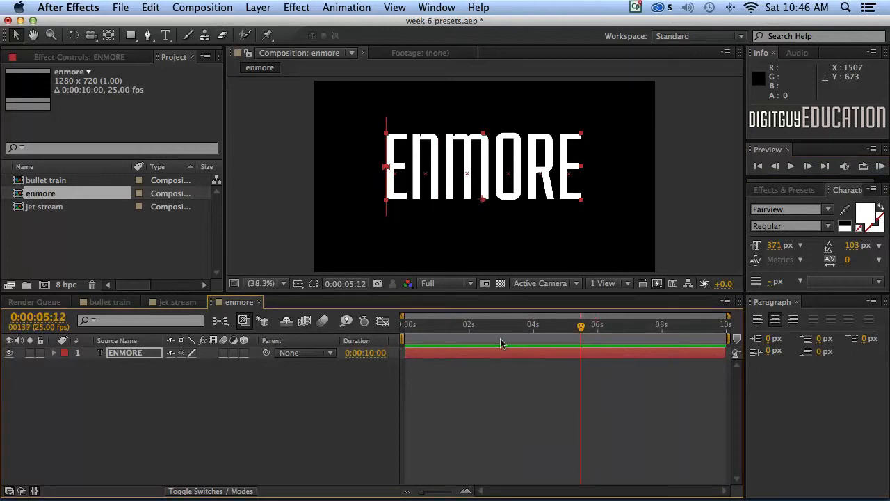
{"action": "left_click", "coordinate": [312, 400]}
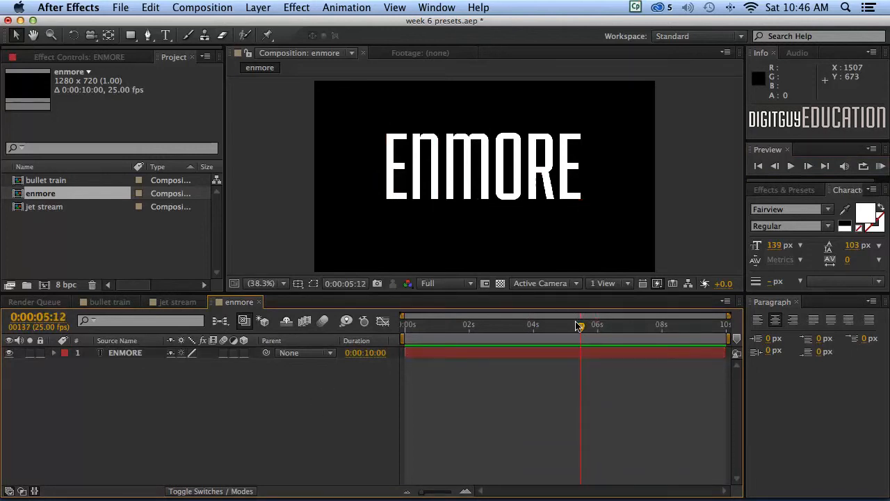
{"action": "left_click_drag", "start_coordinate": [580, 326], "coordinate": [475, 325]}
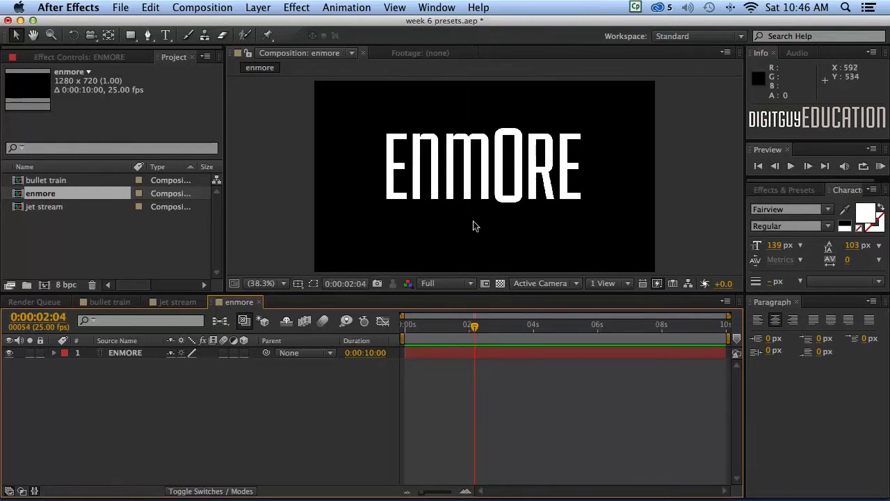
{"action": "left_click_drag", "start_coordinate": [473, 325], "coordinate": [442, 326]}
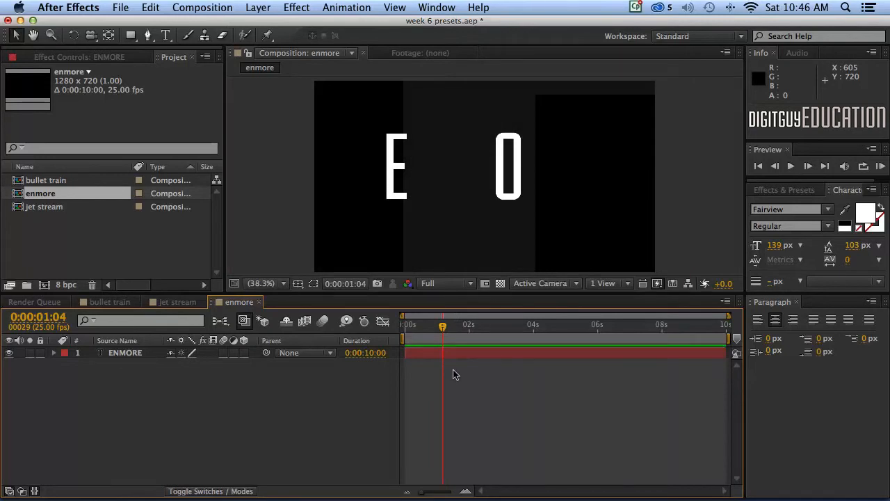
Step: Create a blue 1280 x 720 px solid and place it beneath the ENMORE text layer
{"action": "key", "text": "super+y"}
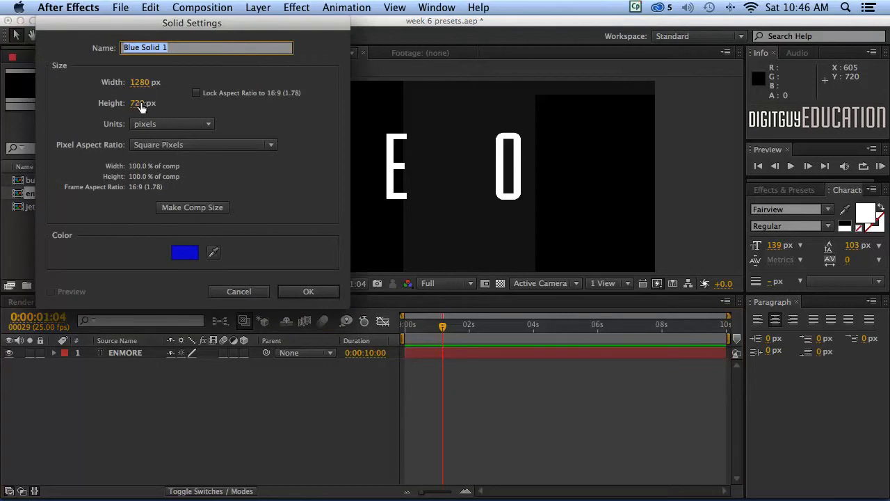
{"action": "left_click", "coordinate": [309, 290]}
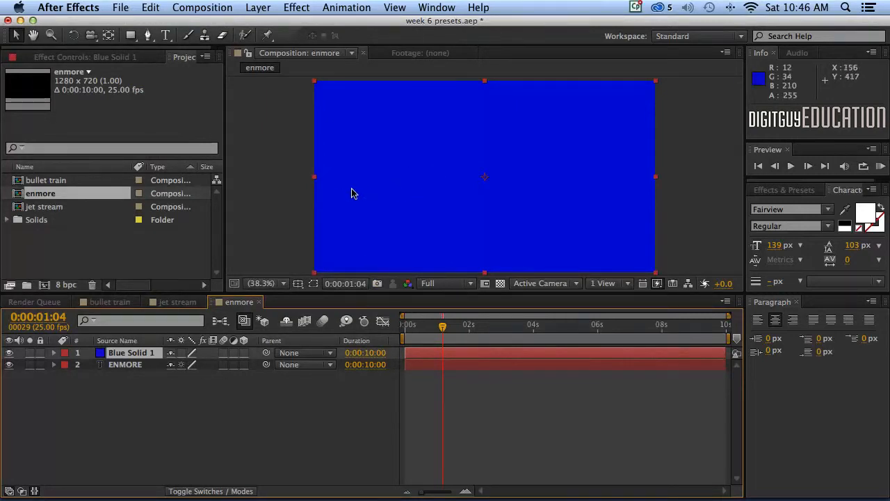
{"action": "left_click", "coordinate": [139, 350]}
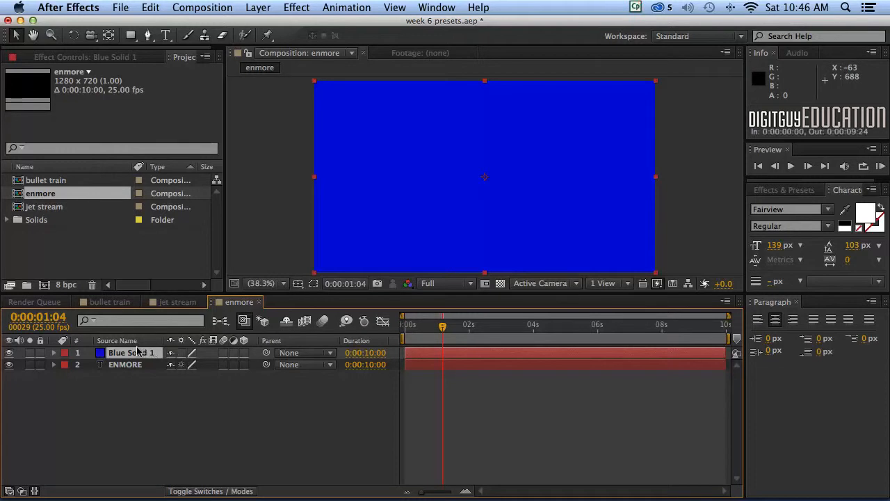
{"action": "left_click_drag", "start_coordinate": [138, 354], "coordinate": [135, 371]}
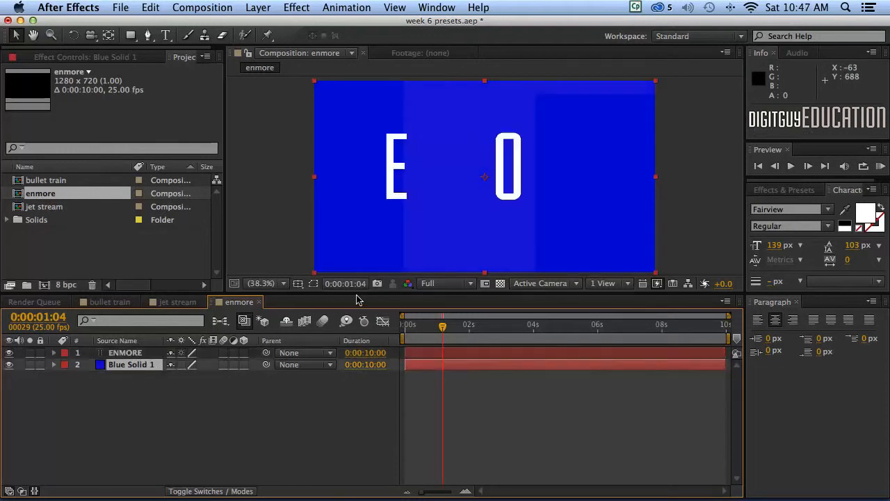
Step: Compare the Cosmic Power, Creepy and Curtain presets in the Backgrounds folder and apply Cosmic Power to the blue solid at 0:00:01:04
{"action": "left_click", "coordinate": [130, 367]}
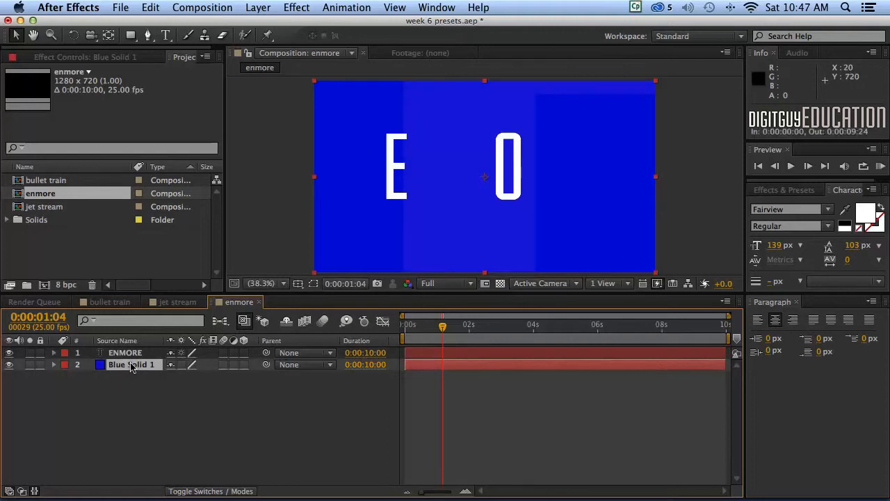
{"action": "left_click", "coordinate": [344, 7]}
{"action": "left_click", "coordinate": [359, 64]}
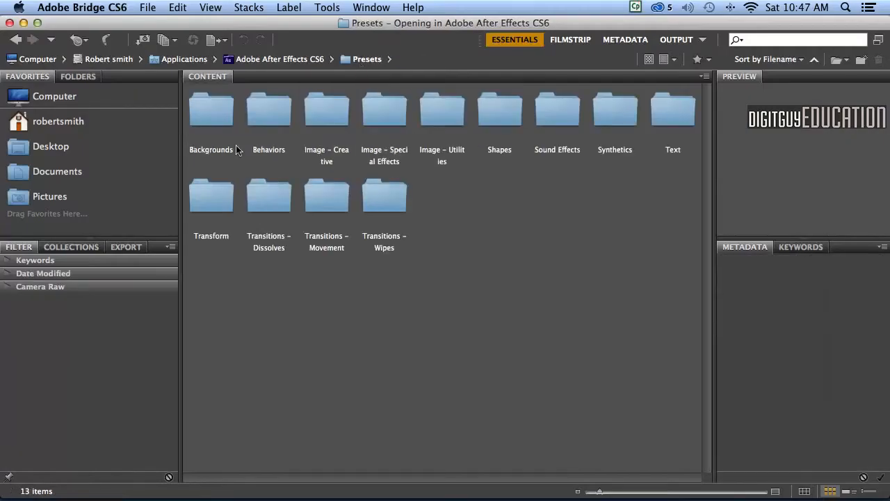
{"action": "left_click", "coordinate": [211, 111]}
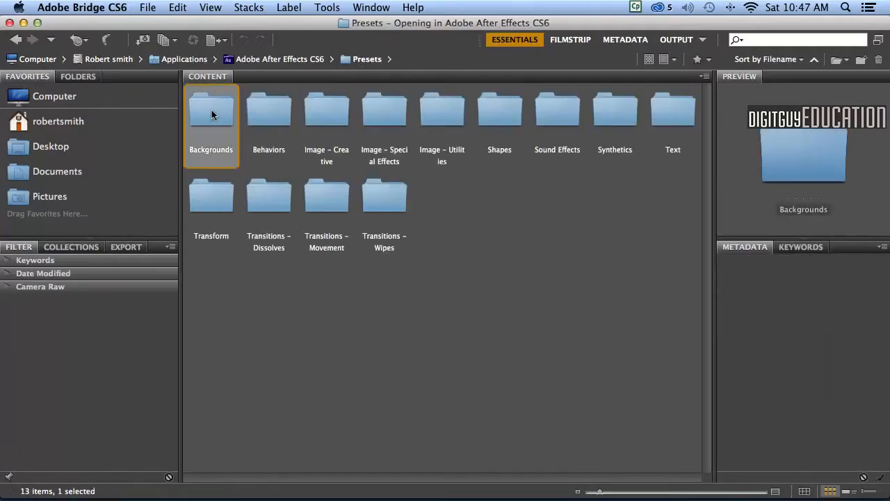
{"action": "double_click", "coordinate": [212, 115]}
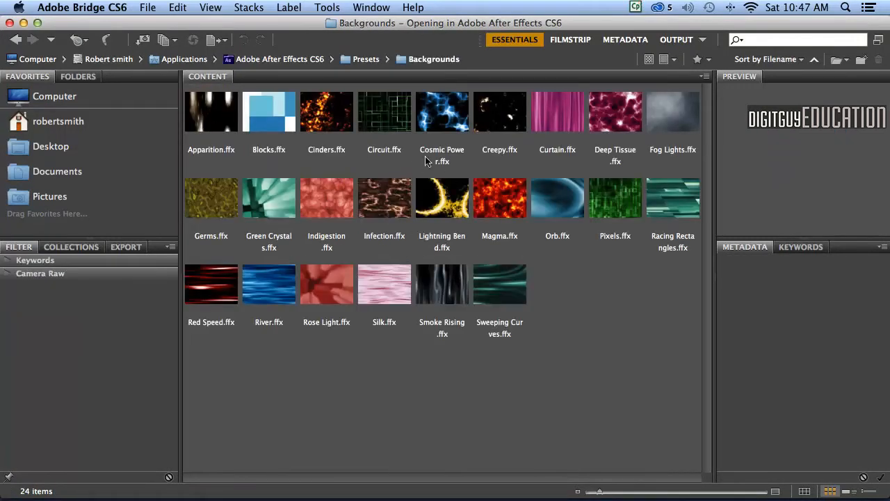
{"action": "left_click", "coordinate": [438, 117]}
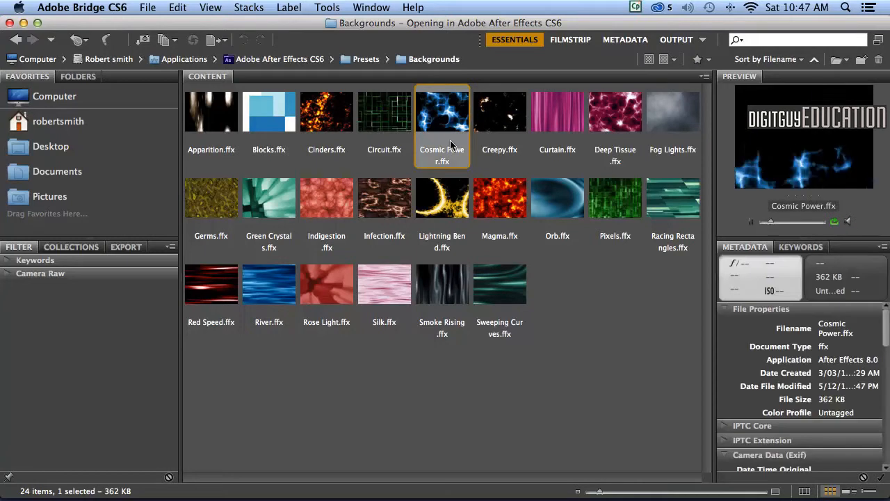
{"action": "left_click", "coordinate": [506, 111]}
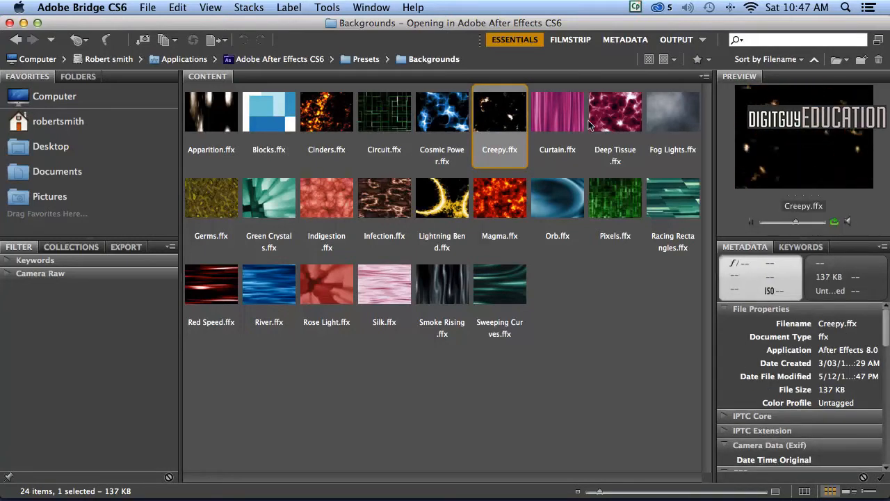
{"action": "left_click", "coordinate": [562, 123]}
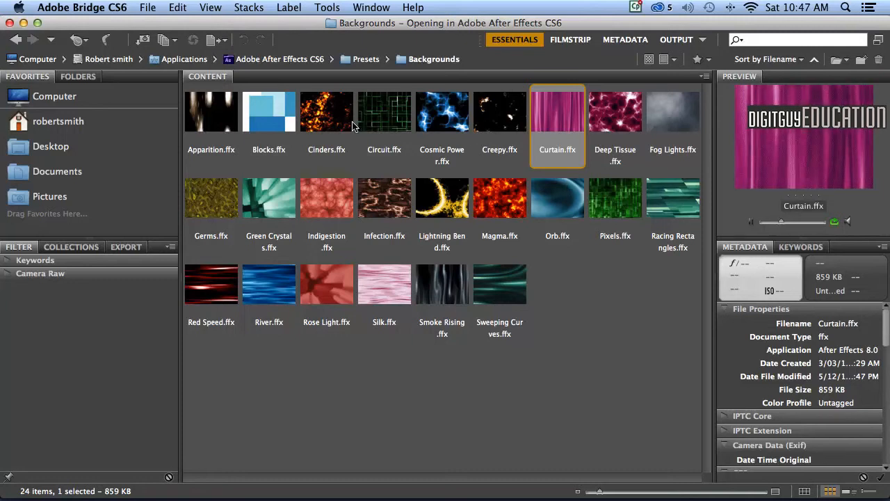
{"action": "left_click", "coordinate": [432, 114]}
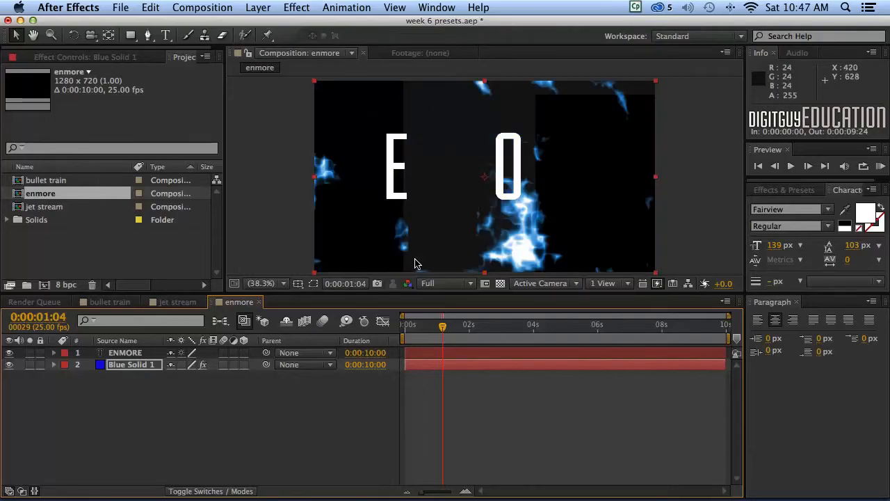
Step: Scrub through the Cosmic Power background and preview it with the title from the start of the composition
{"action": "left_click_drag", "start_coordinate": [442, 329], "coordinate": [496, 333]}
{"action": "left_click", "coordinate": [757, 166]}
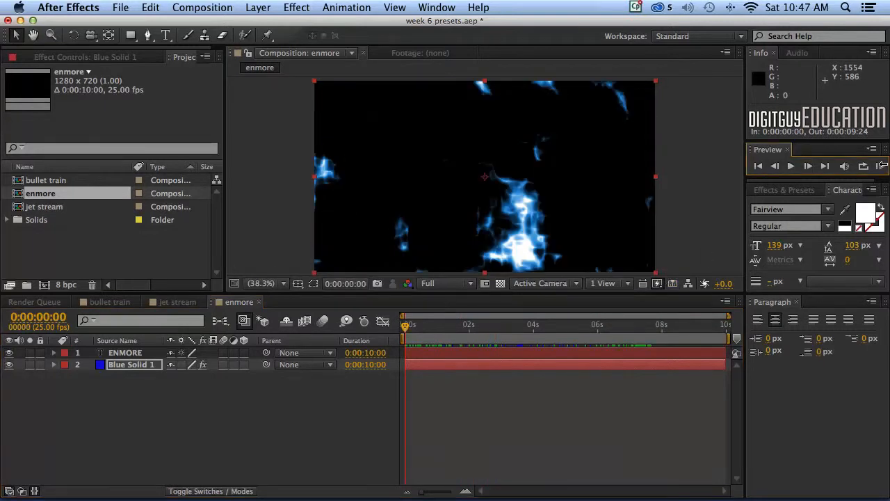
{"action": "left_click", "coordinate": [880, 166]}
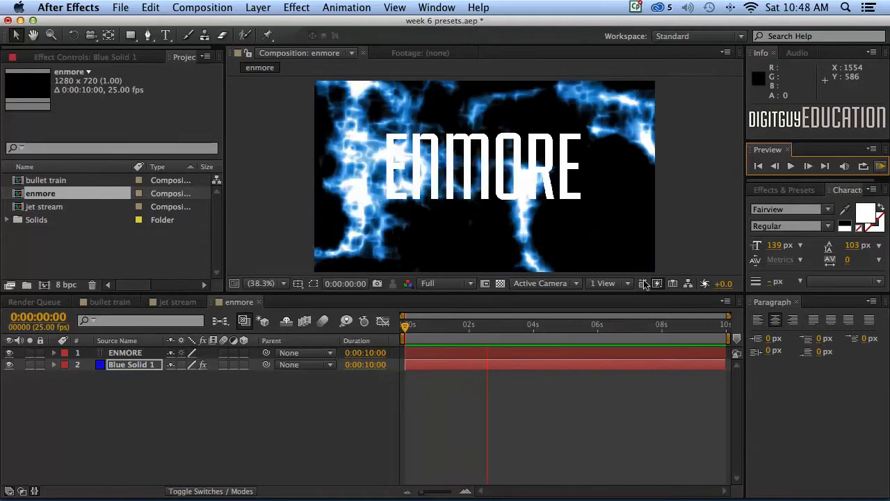
{"action": "key", "text": "space"}
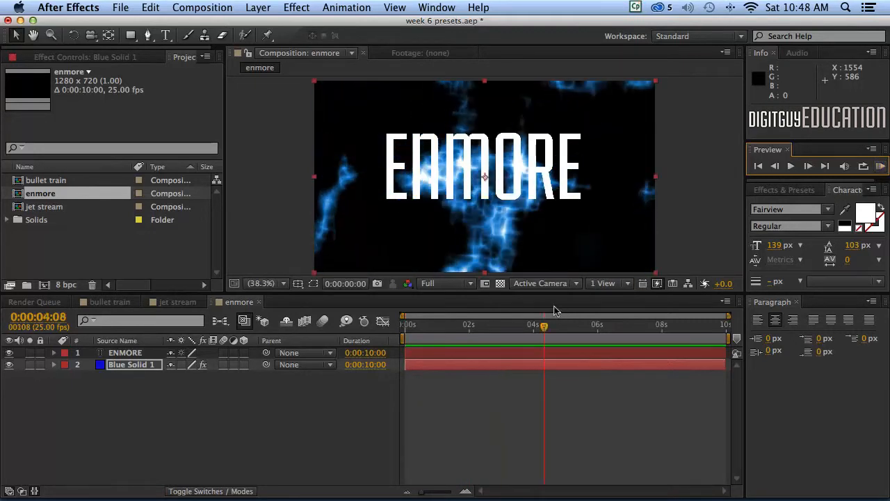
Step: Reveal the solid's animated properties and move their first keyframes near the composition's start and their last keyframes to its end
{"action": "left_click", "coordinate": [132, 370]}
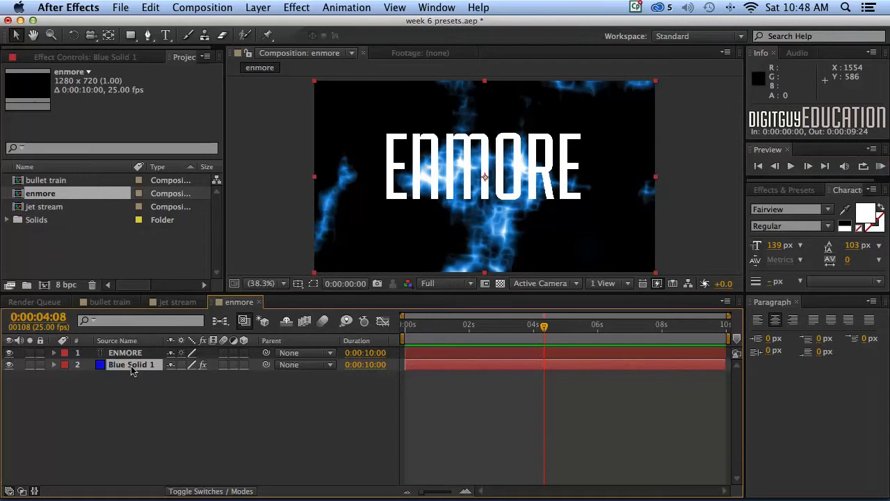
{"action": "key", "text": "u"}
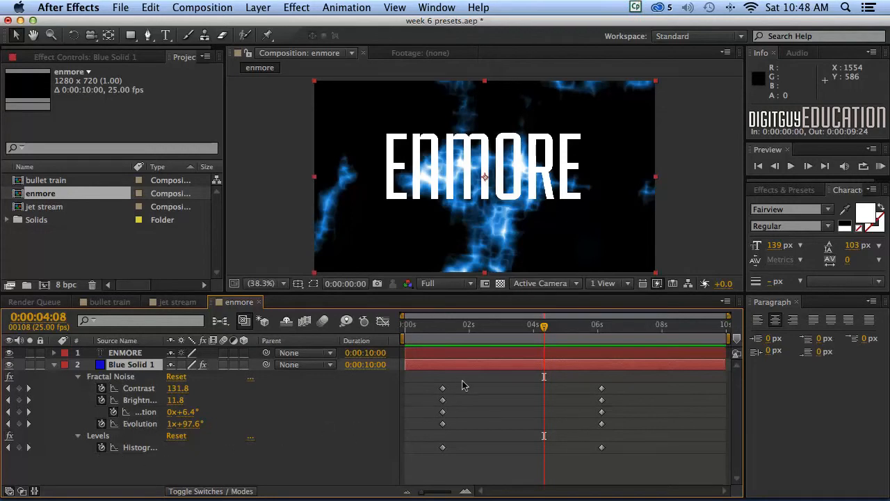
{"action": "left_click_drag", "start_coordinate": [464, 380], "coordinate": [429, 465]}
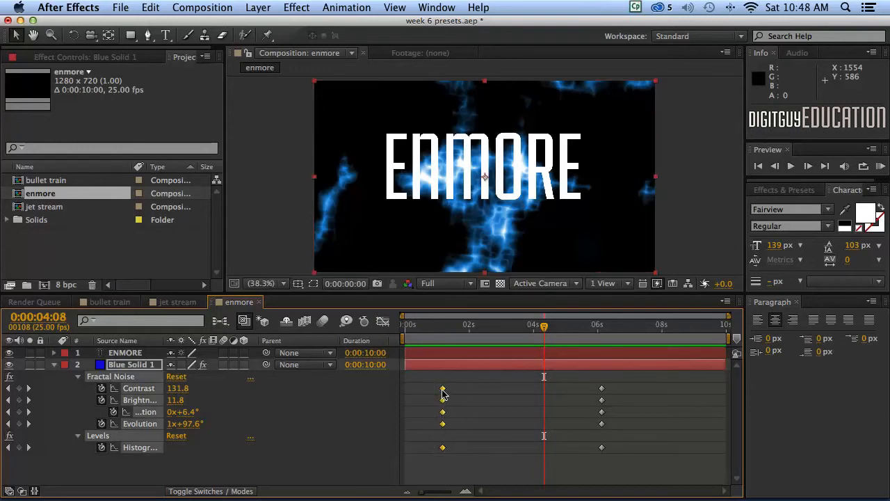
{"action": "left_click_drag", "start_coordinate": [439, 389], "coordinate": [408, 390]}
{"action": "left_click_drag", "start_coordinate": [588, 379], "coordinate": [612, 467]}
{"action": "left_click_drag", "start_coordinate": [600, 390], "coordinate": [720, 387]}
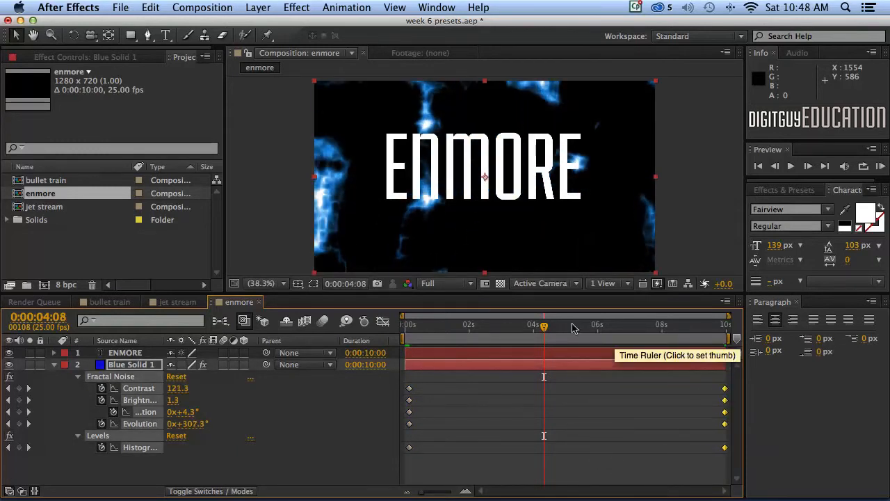
Step: Preview the retimed background animation with the title from the start of the composition
{"action": "left_click", "coordinate": [758, 167]}
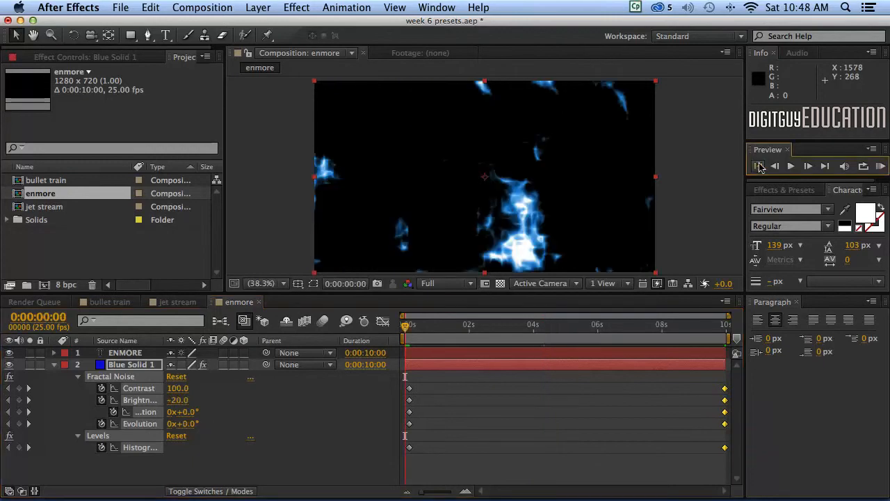
{"action": "left_click", "coordinate": [880, 167]}
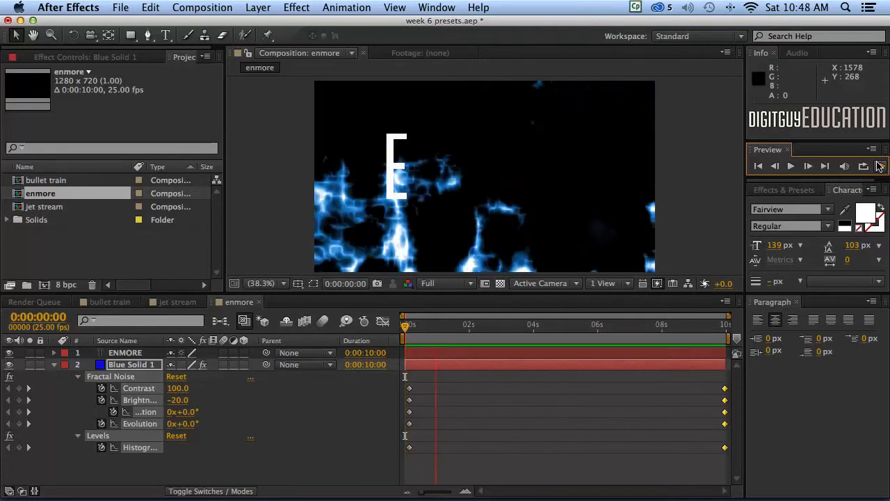
{"action": "key", "text": "space"}
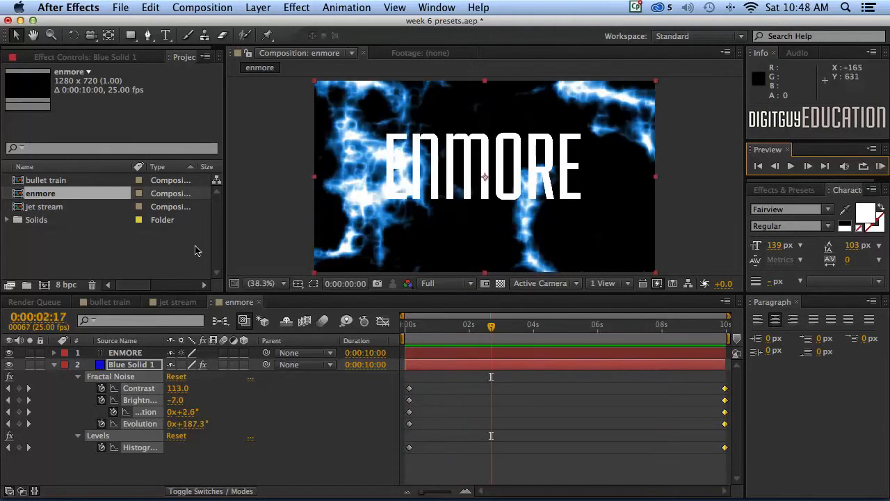
Step: Replace the Cosmic Power solid with a new blue 1280 x 720 px solid placed beneath the ENMORE layer
{"action": "left_click", "coordinate": [53, 364]}
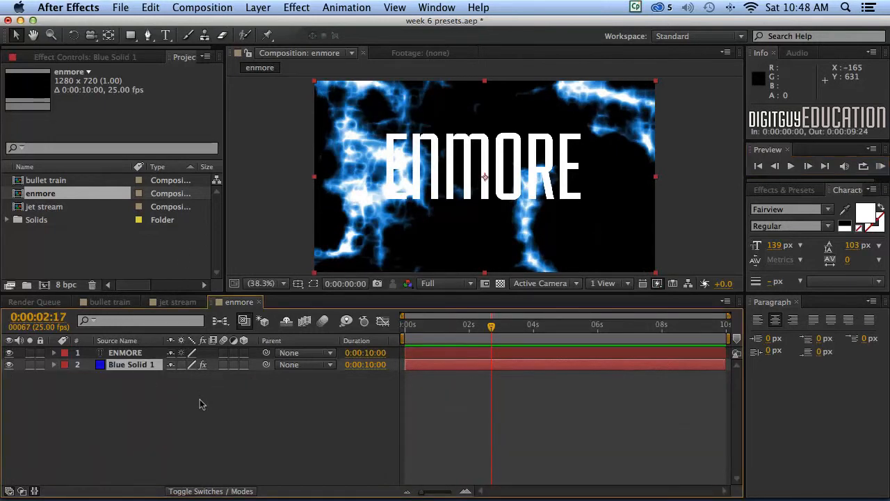
{"action": "key", "text": "Delete"}
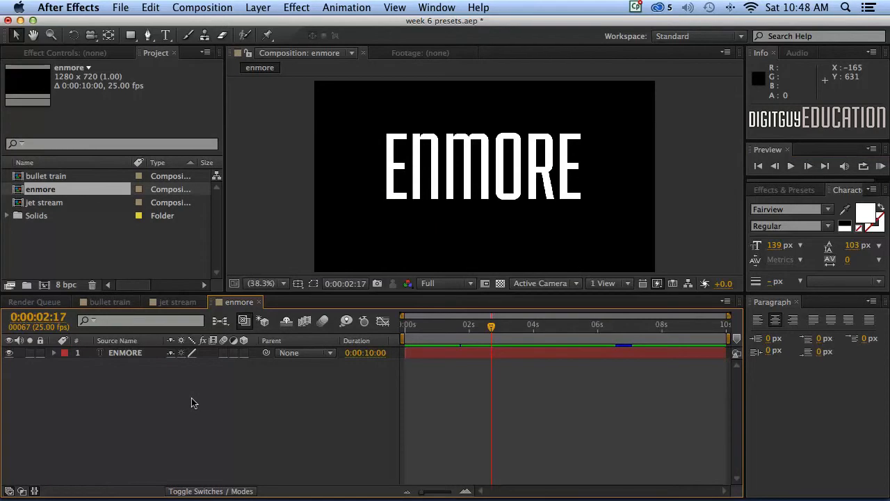
{"action": "key", "text": "super+y"}
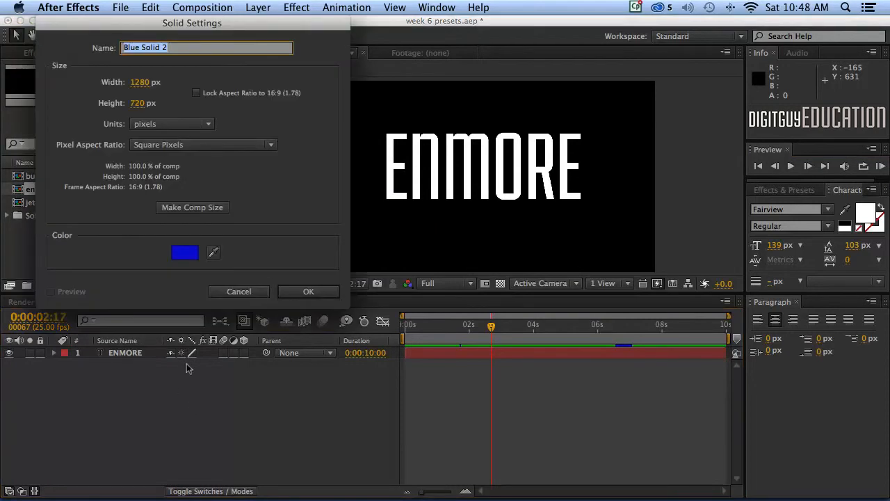
{"action": "left_click", "coordinate": [304, 292]}
{"action": "left_click_drag", "start_coordinate": [143, 357], "coordinate": [142, 379]}
Step: Apply the Ethereal preset from the Synthetics folder to the new blue solid at 0:00:02:17
{"action": "left_click", "coordinate": [334, 6]}
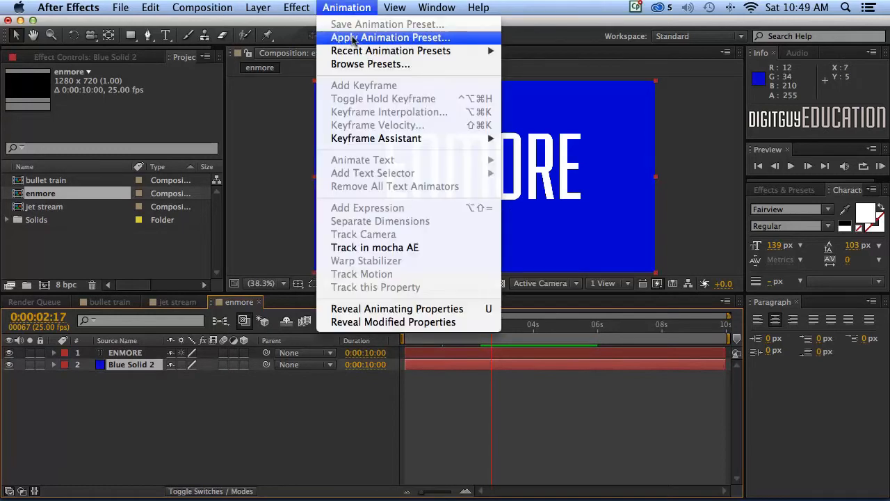
{"action": "left_click", "coordinate": [364, 64]}
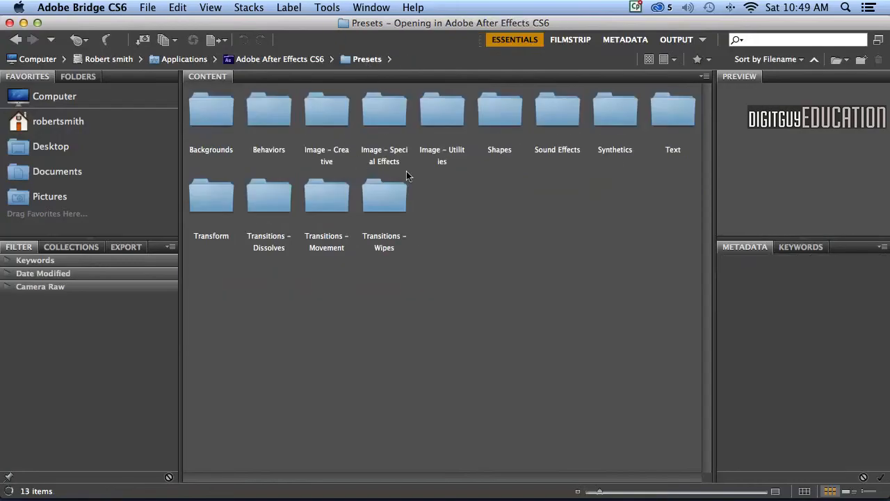
{"action": "left_click", "coordinate": [609, 116]}
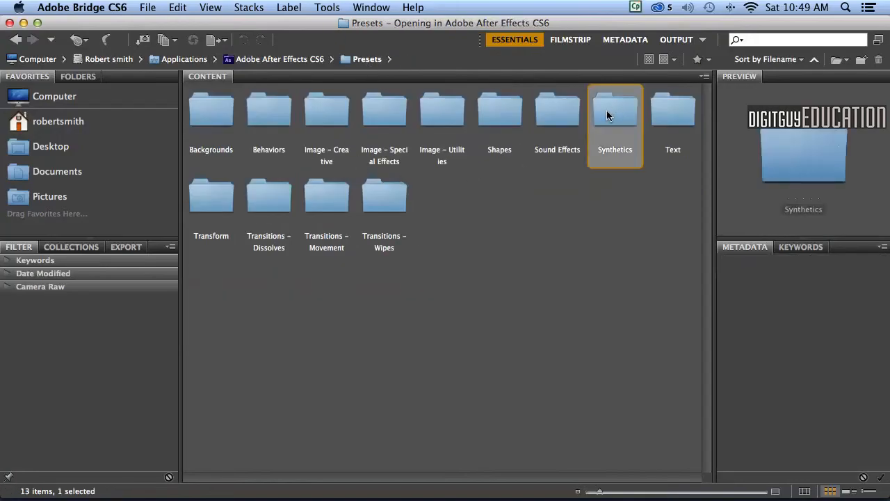
{"action": "double_click", "coordinate": [609, 117]}
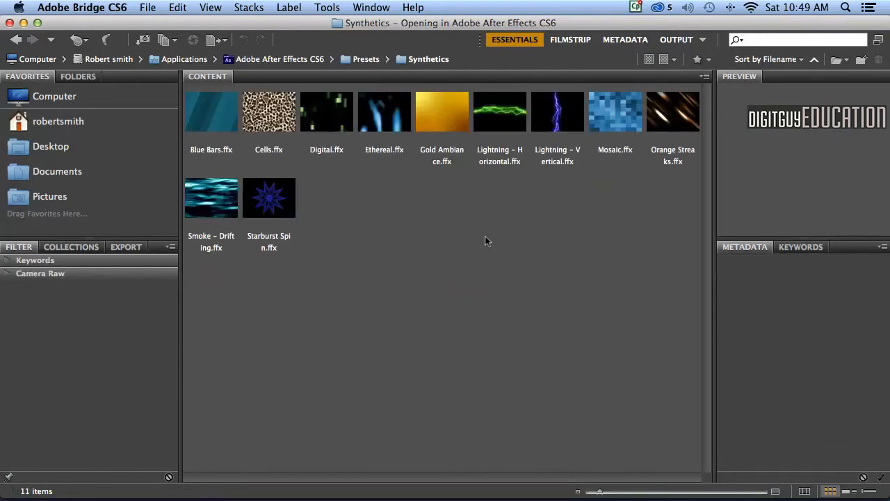
{"action": "left_click", "coordinate": [379, 111]}
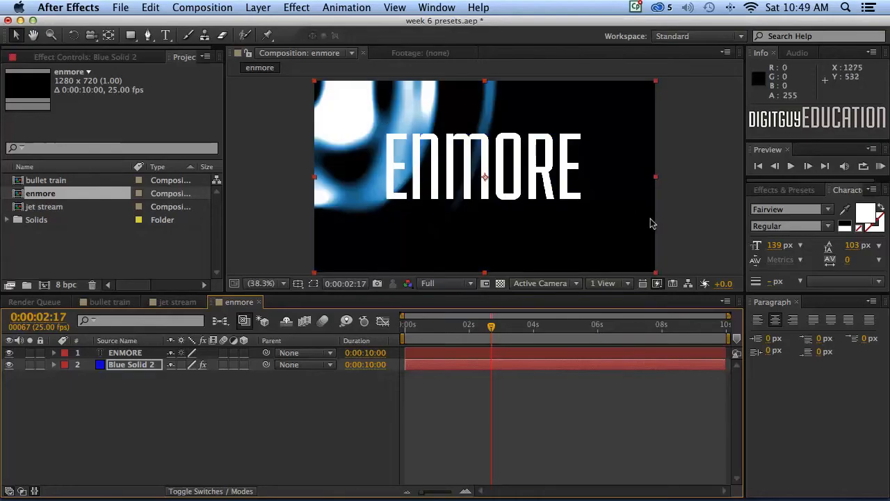
Step: Preview the Ethereal background behind the title from the start of the composition
{"action": "left_click_drag", "start_coordinate": [489, 325], "coordinate": [396, 324]}
{"action": "left_click", "coordinate": [878, 167]}
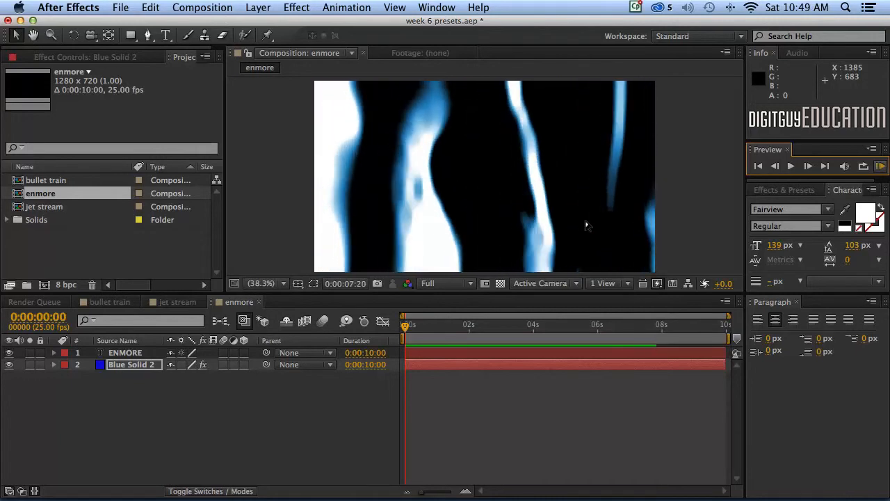
{"action": "key", "text": "space"}
{"action": "key", "text": "space"}
{"action": "key", "text": "space"}
{"action": "key", "text": "space"}
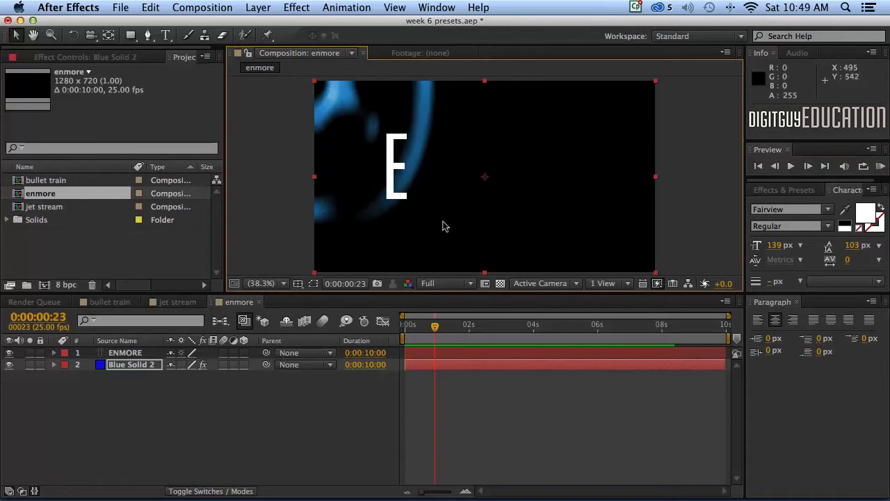
Step: Add another blue 1280 x 720 px solid between the ENMORE layer and the Ethereal solid, and set its opacity to 40%
{"action": "left_click", "coordinate": [158, 409]}
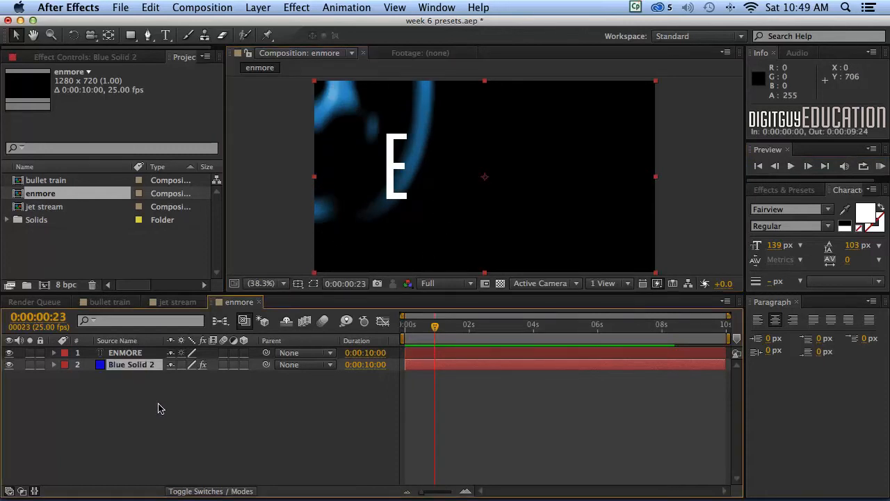
{"action": "key", "text": "super+y"}
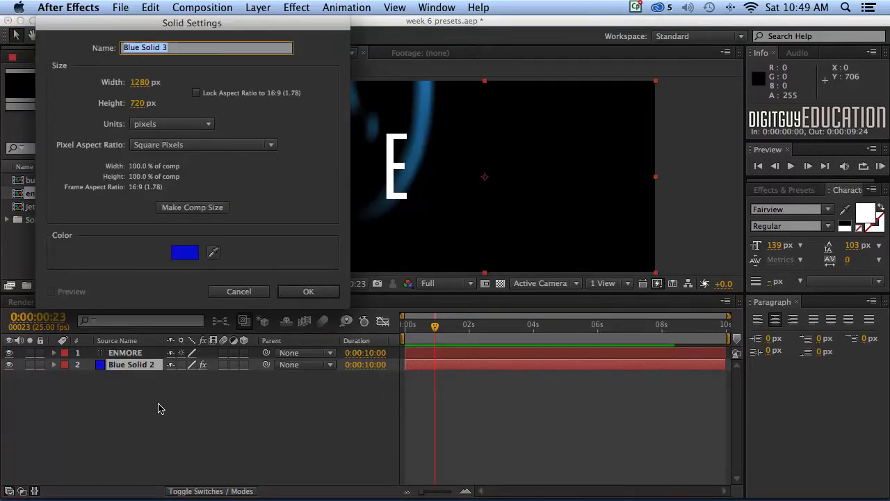
{"action": "left_click", "coordinate": [306, 290]}
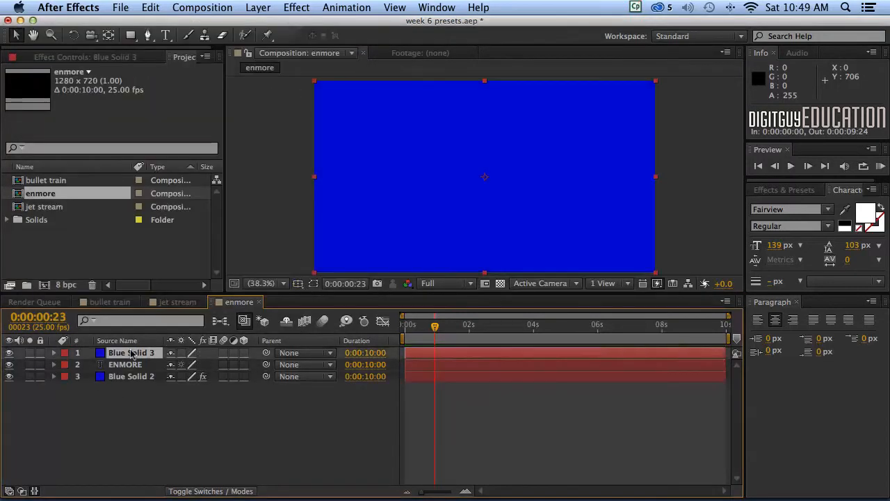
{"action": "left_click_drag", "start_coordinate": [131, 348], "coordinate": [131, 369]}
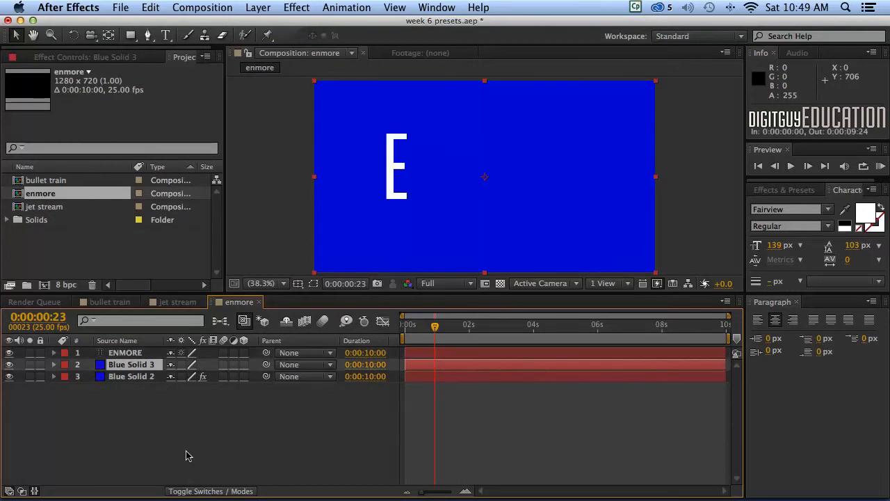
{"action": "key", "text": "t"}
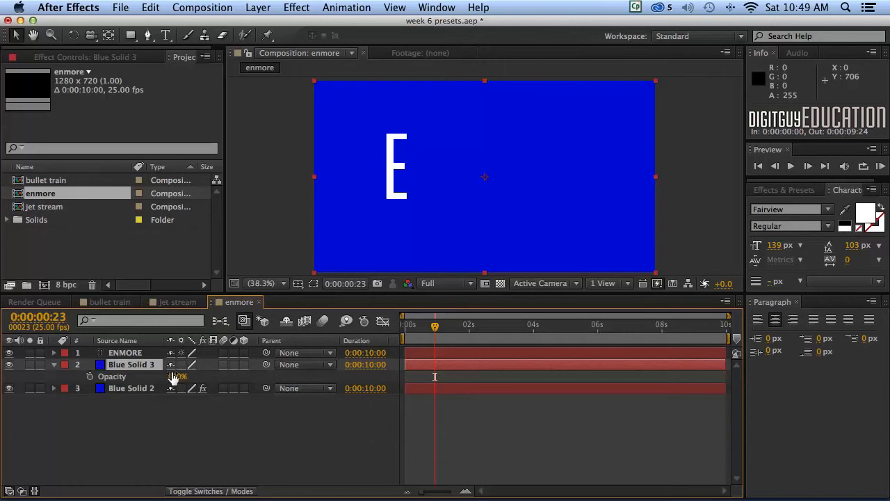
{"action": "left_click_drag", "start_coordinate": [174, 377], "coordinate": [154, 363]}
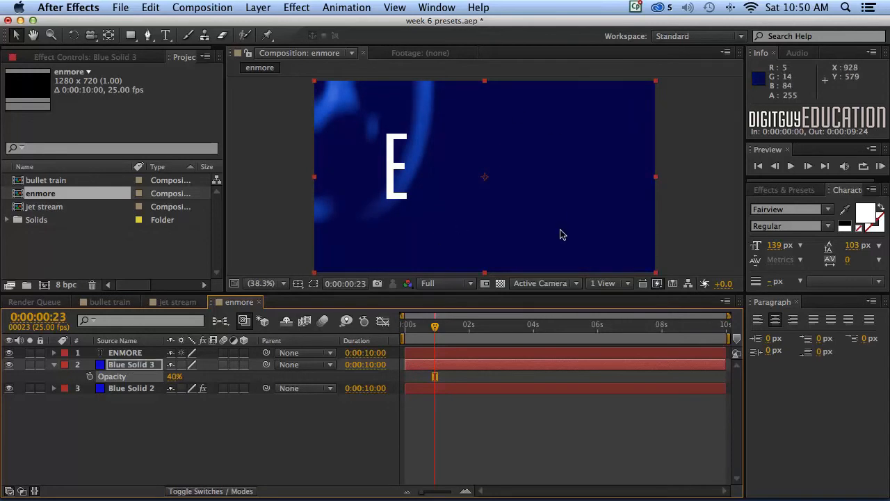
Step: Preview the title over the blue-tinted Ethereal background from the start of the composition
{"action": "left_click", "coordinate": [758, 166]}
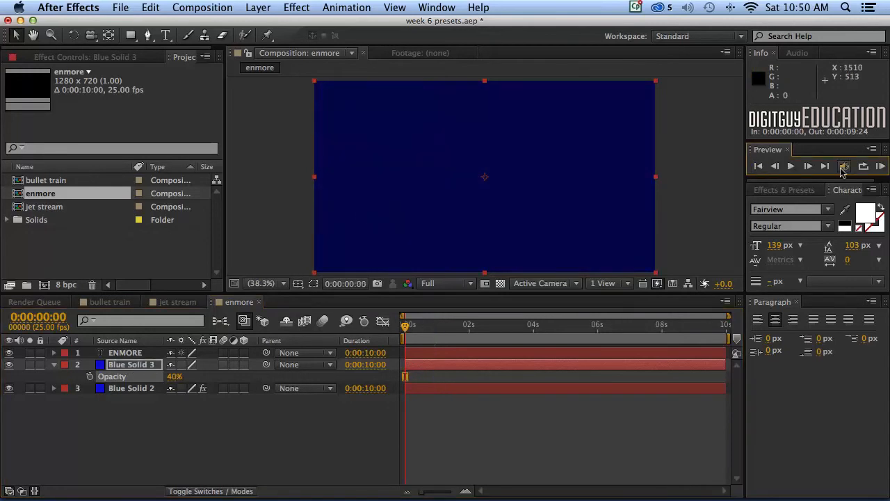
{"action": "left_click", "coordinate": [881, 167]}
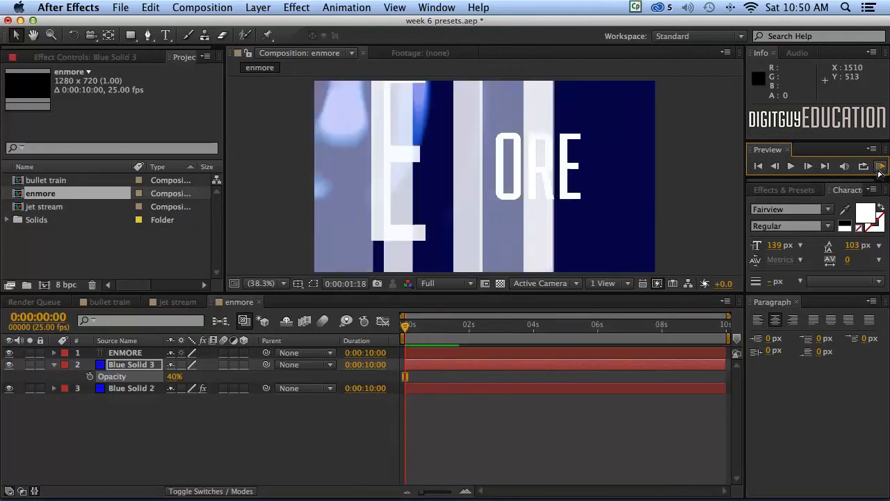